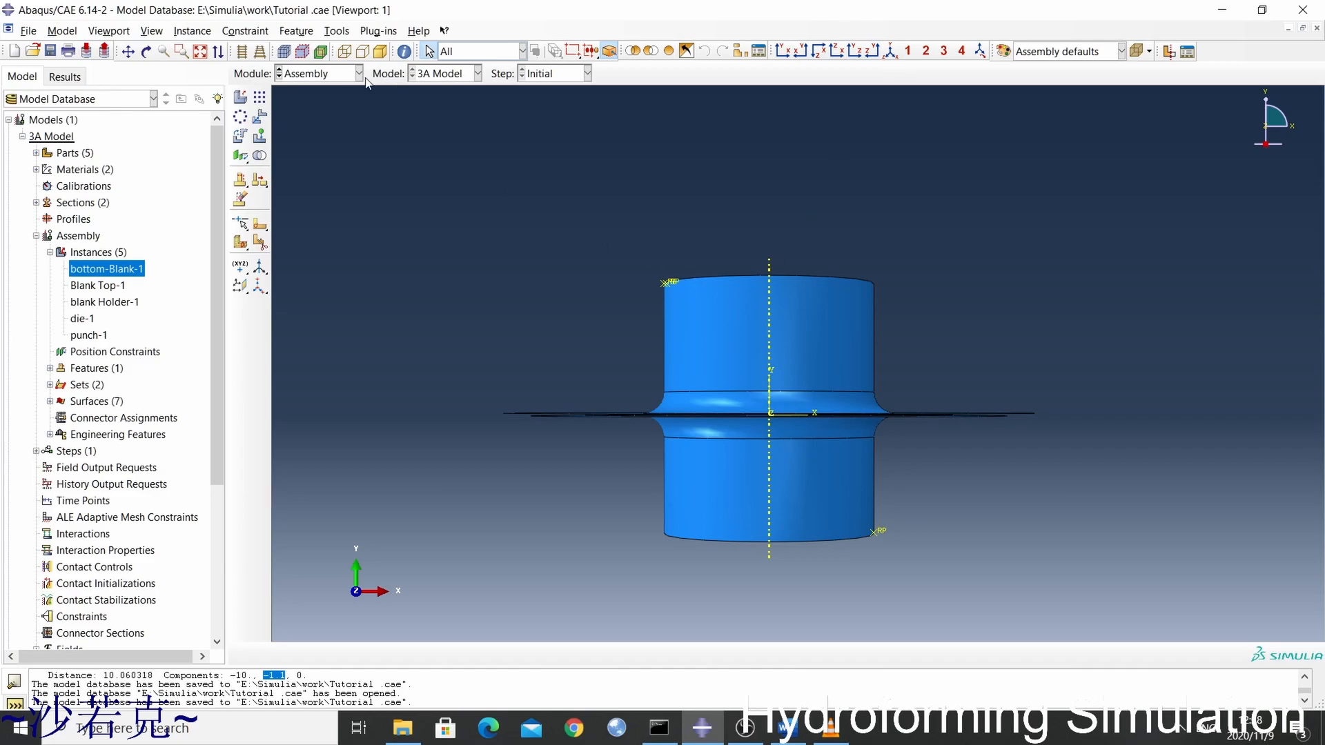
Inspect the forming assembly in a rotated view and in the standard front, back, top and bottom views.
click(146, 52)
drag(949, 334, 828, 286)
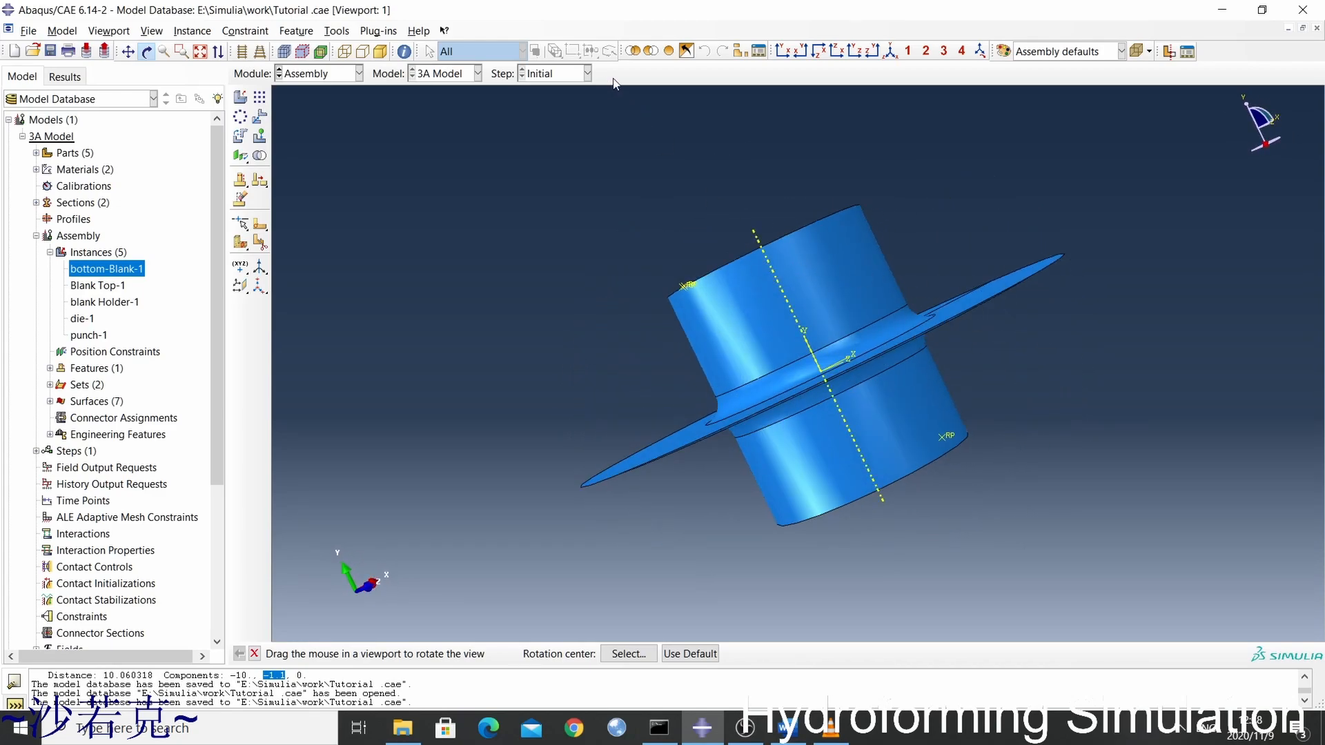
click(785, 53)
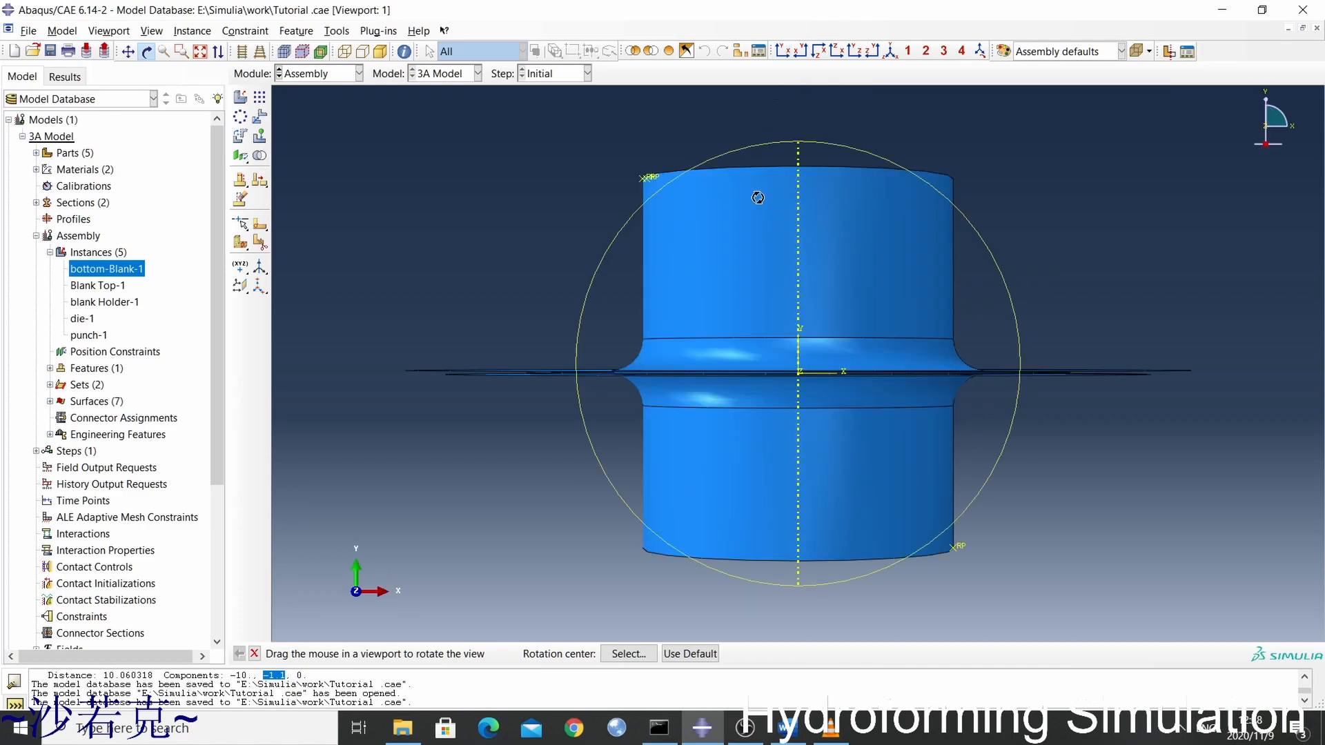
click(800, 54)
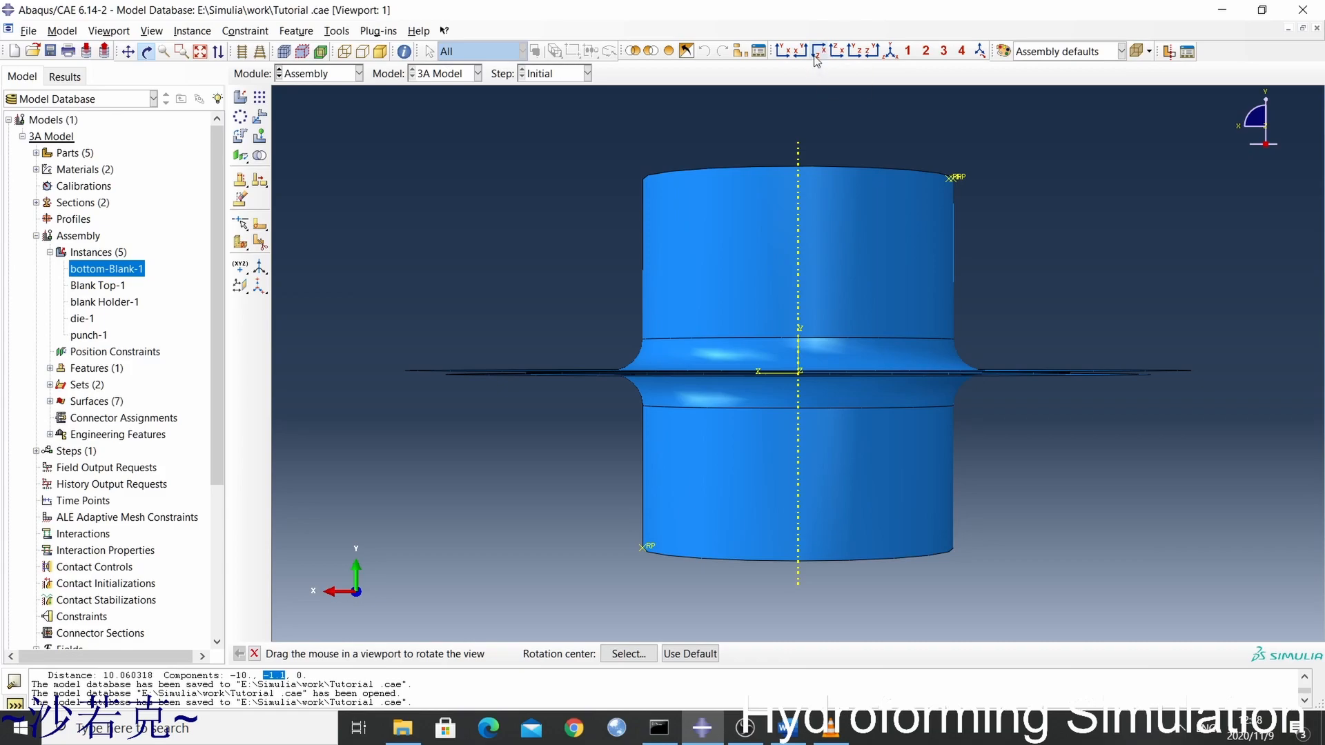
click(828, 54)
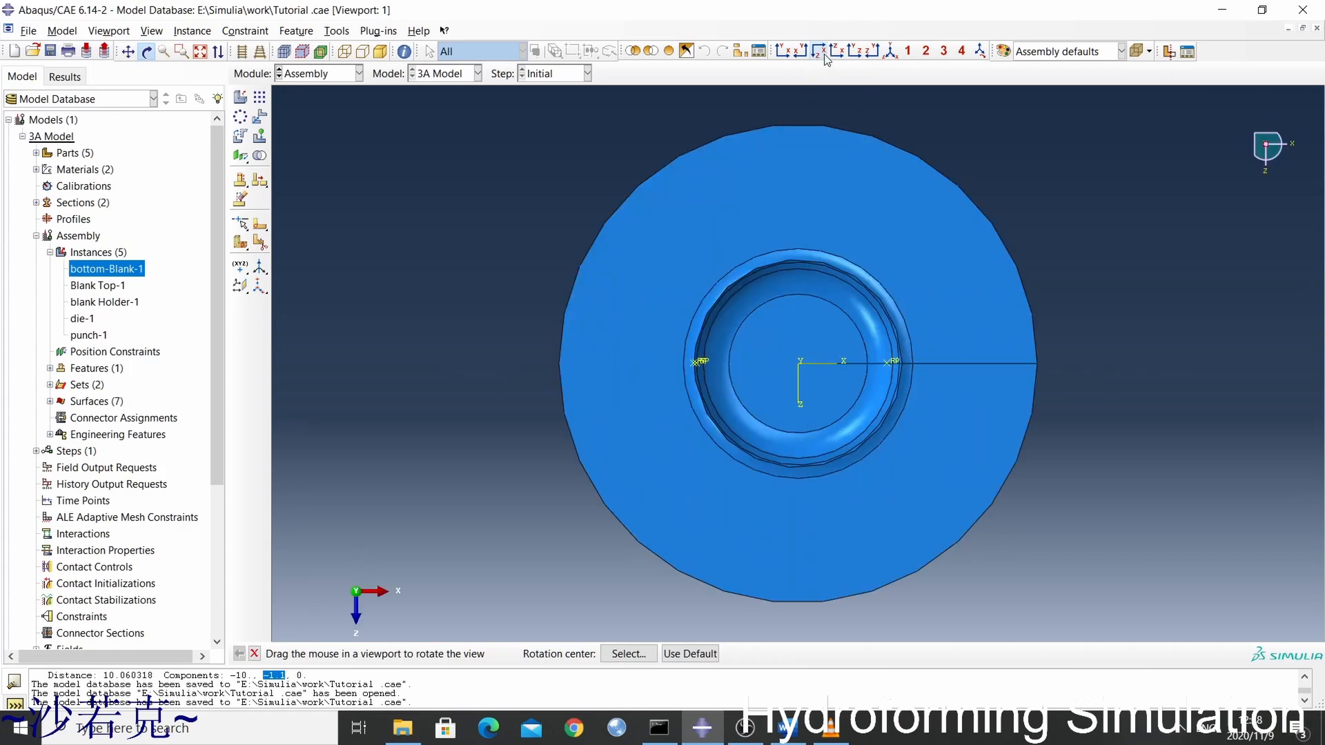
click(835, 53)
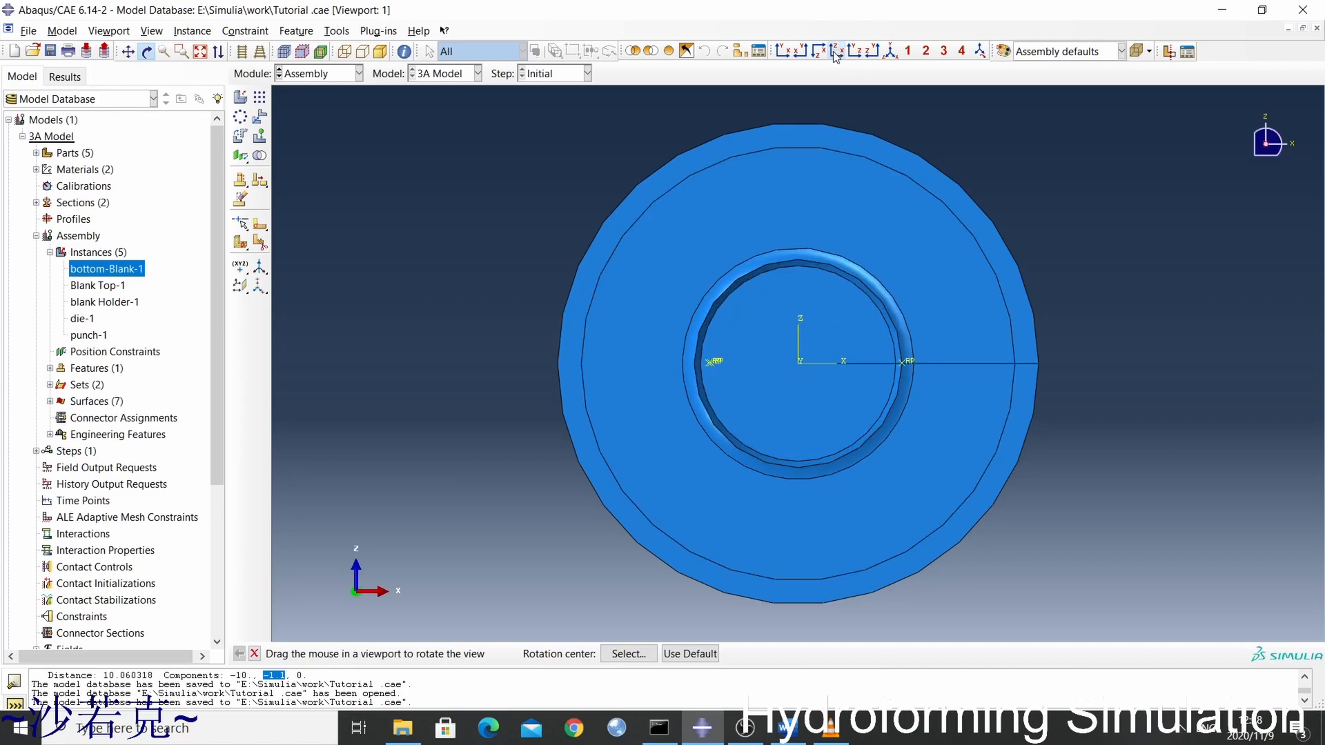
click(890, 53)
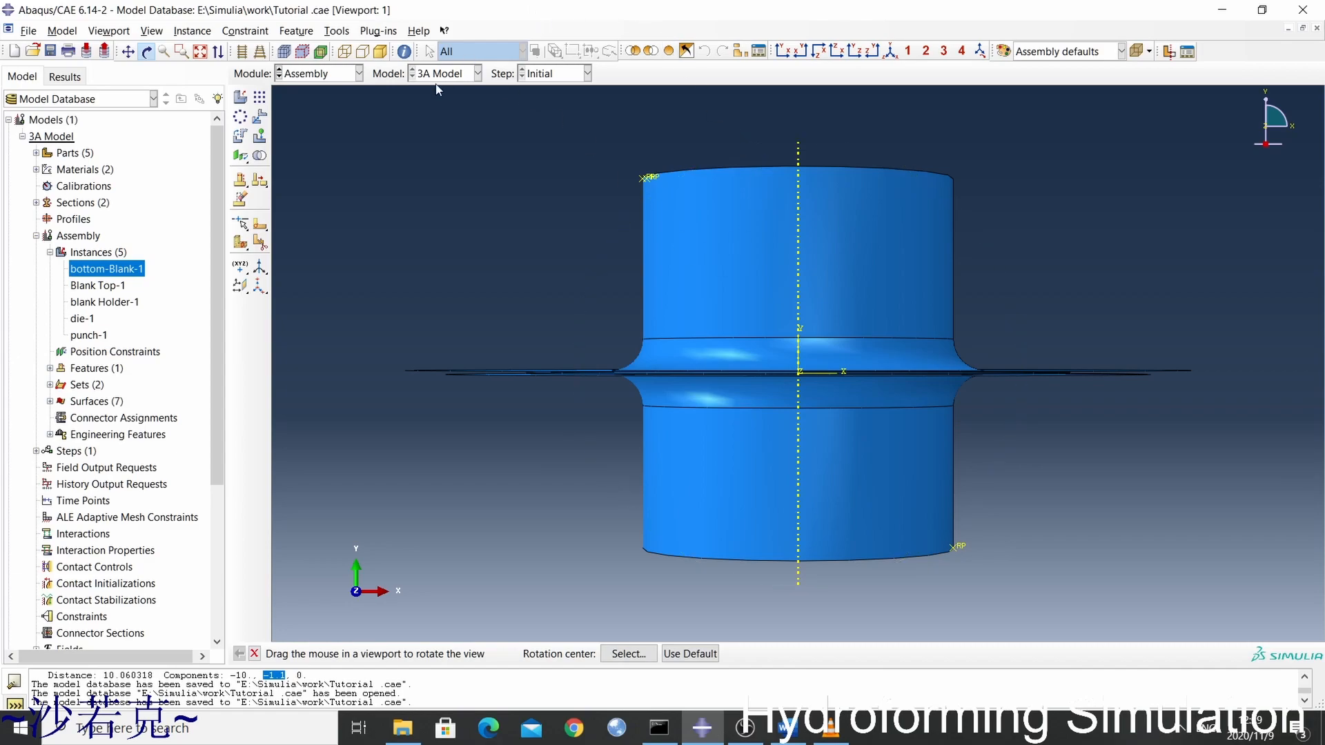
Query the distance between the outer edge points of the two blanks, picking the lower point first.
click(406, 54)
drag(245, 117, 333, 101)
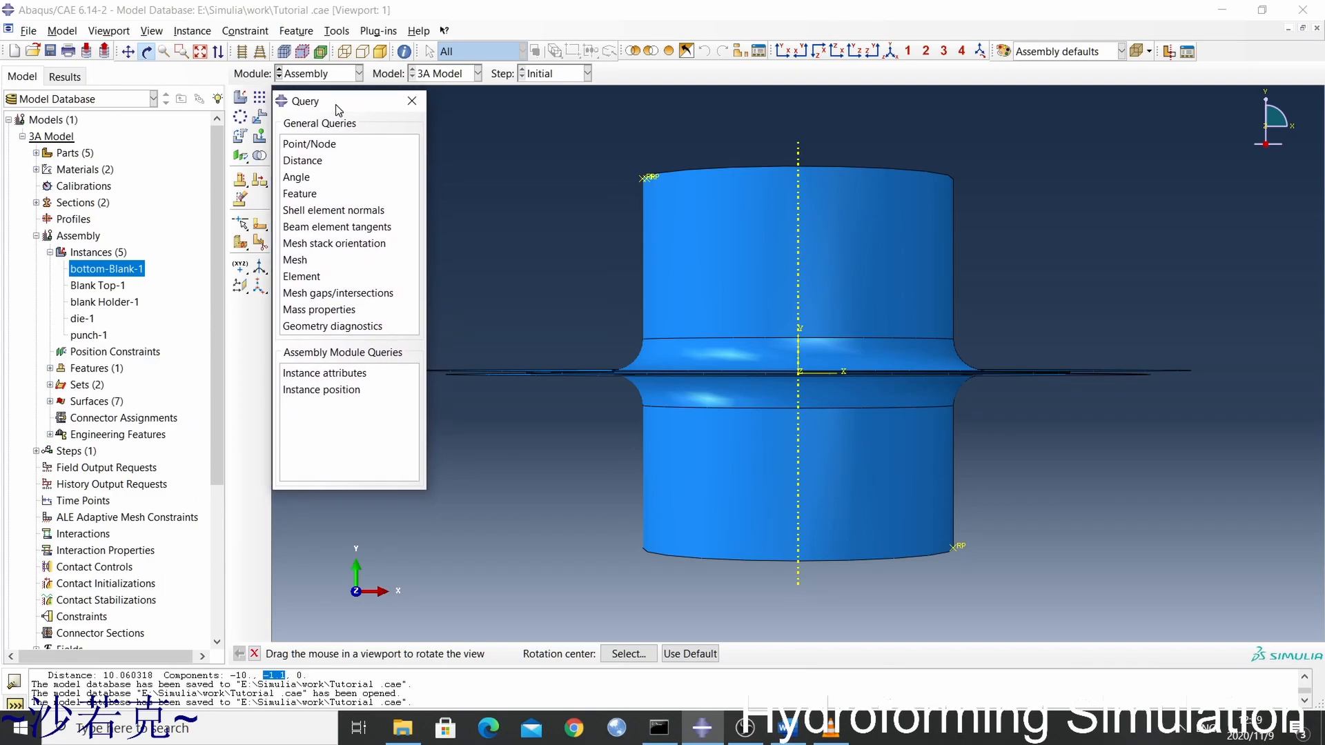
click(306, 159)
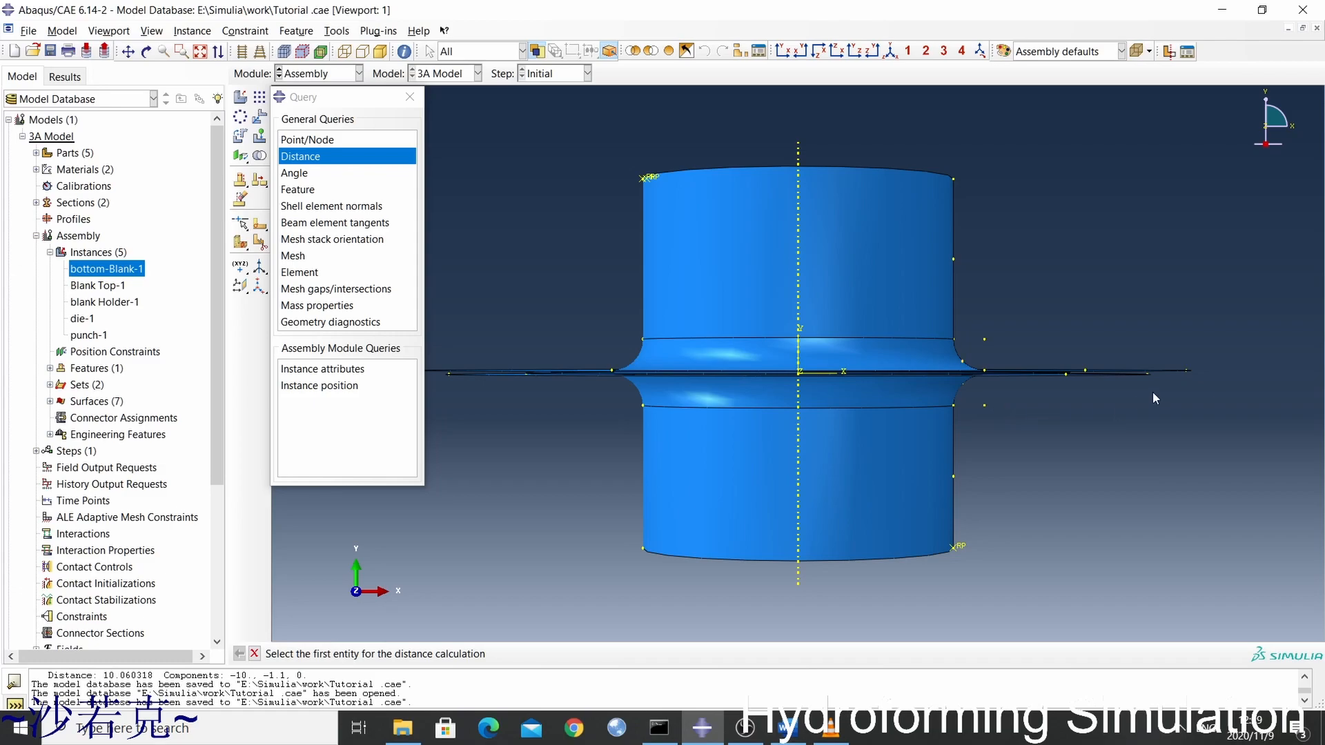
scroll(1104, 380, up, 5)
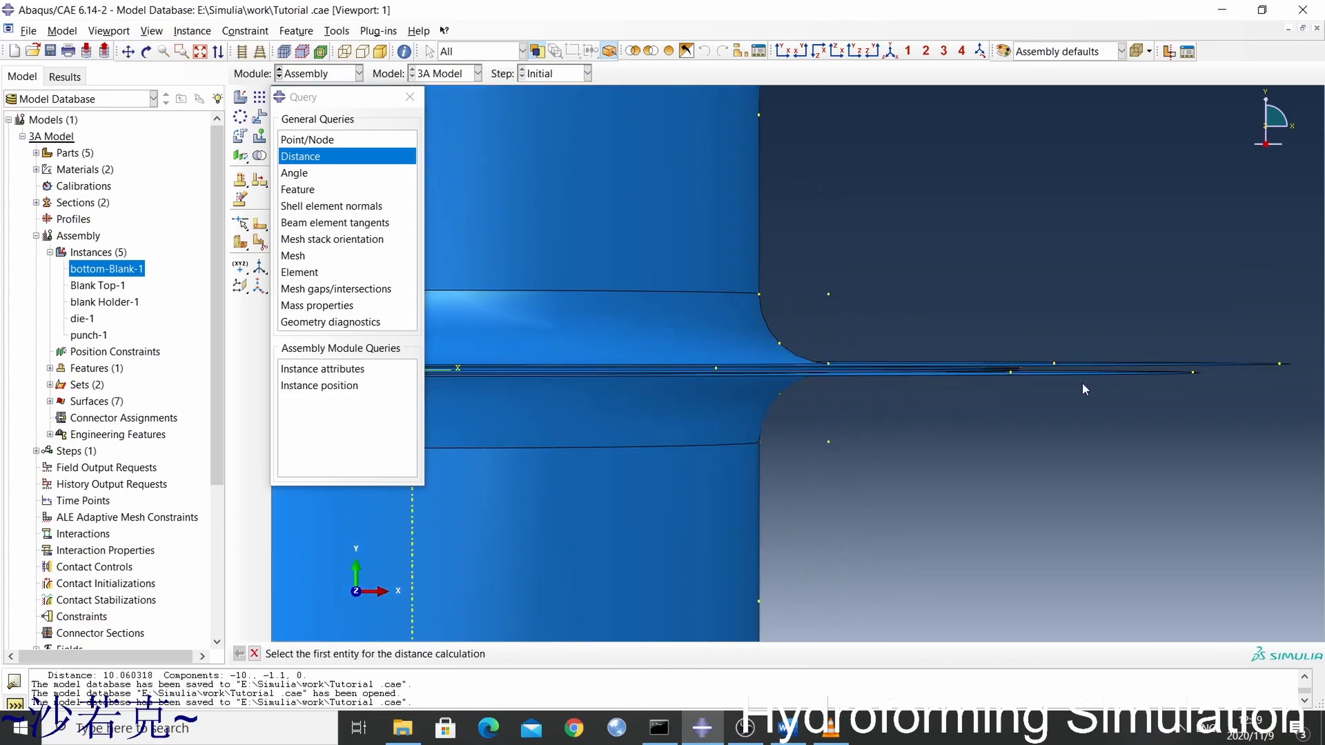
scroll(1084, 384, up, 4)
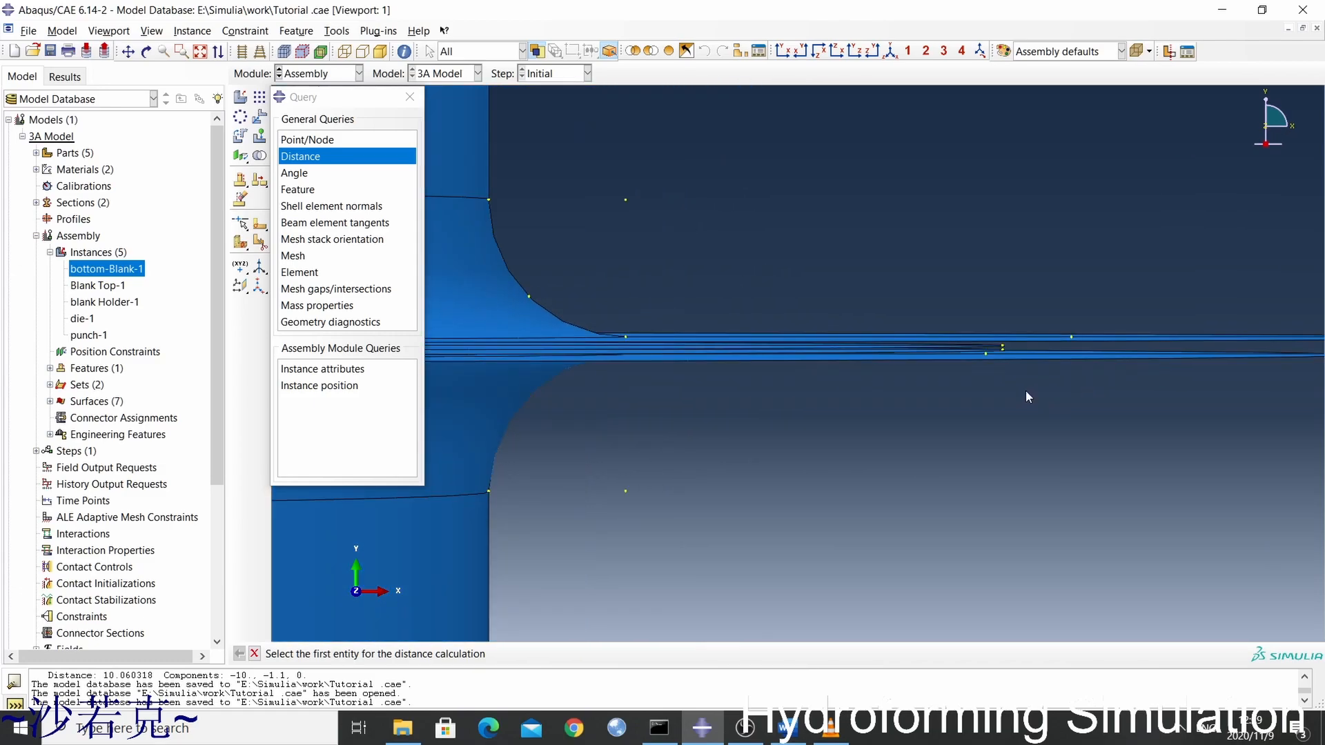
scroll(1002, 383, up, 2)
click(1004, 337)
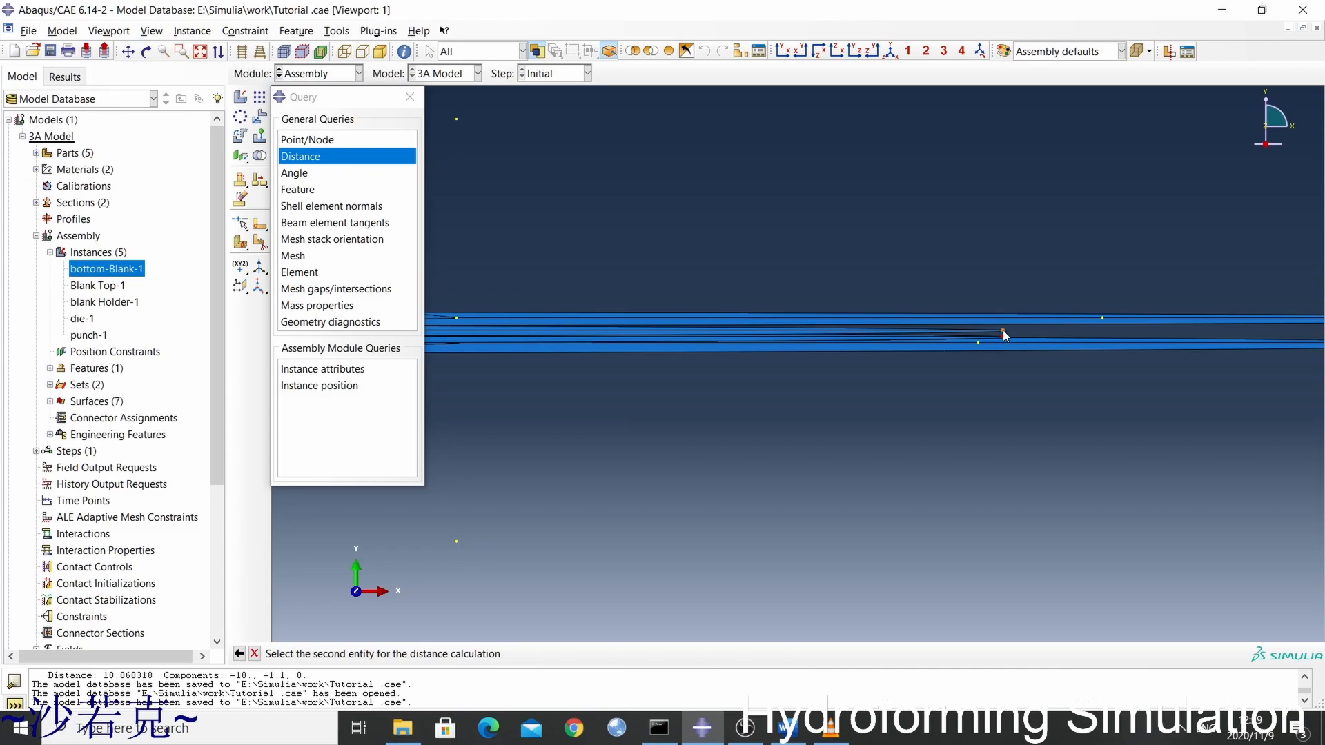
click(1003, 332)
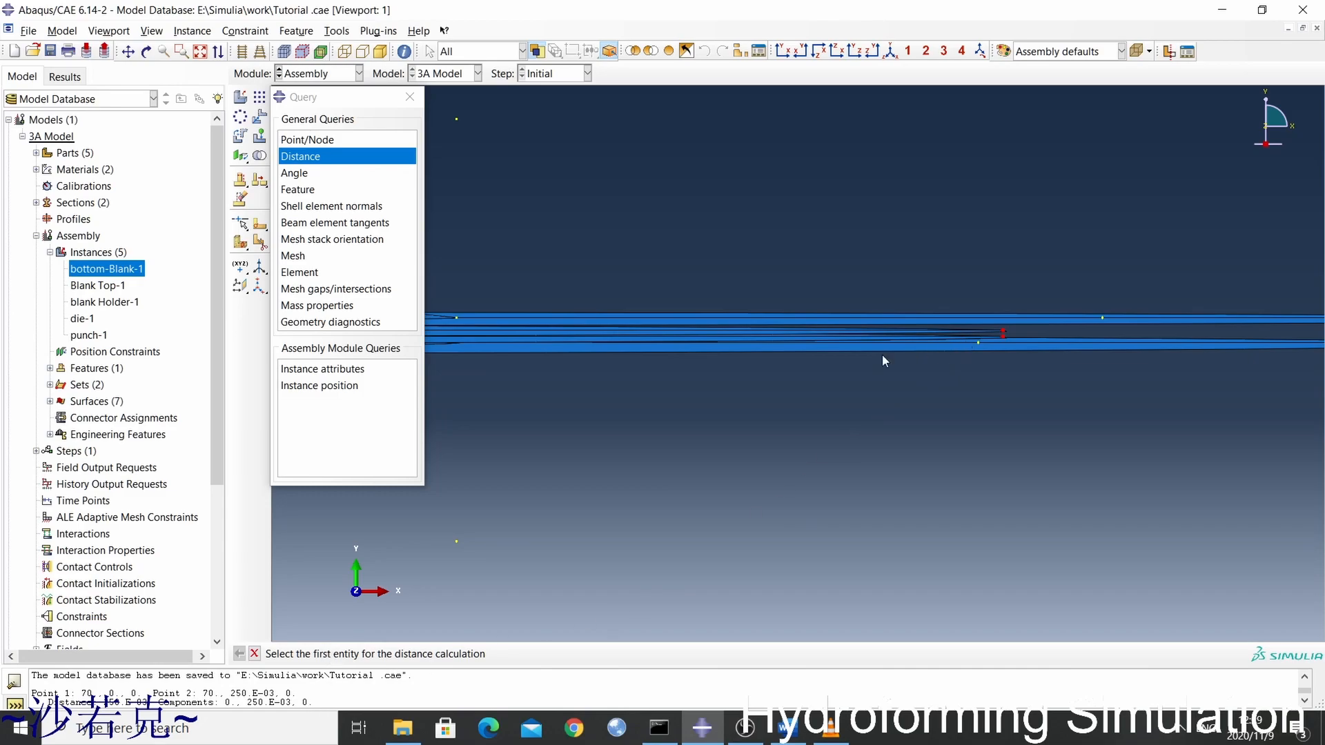
Review the coordinates of both picked blank edge points in the message output.
drag(36, 678, 225, 719)
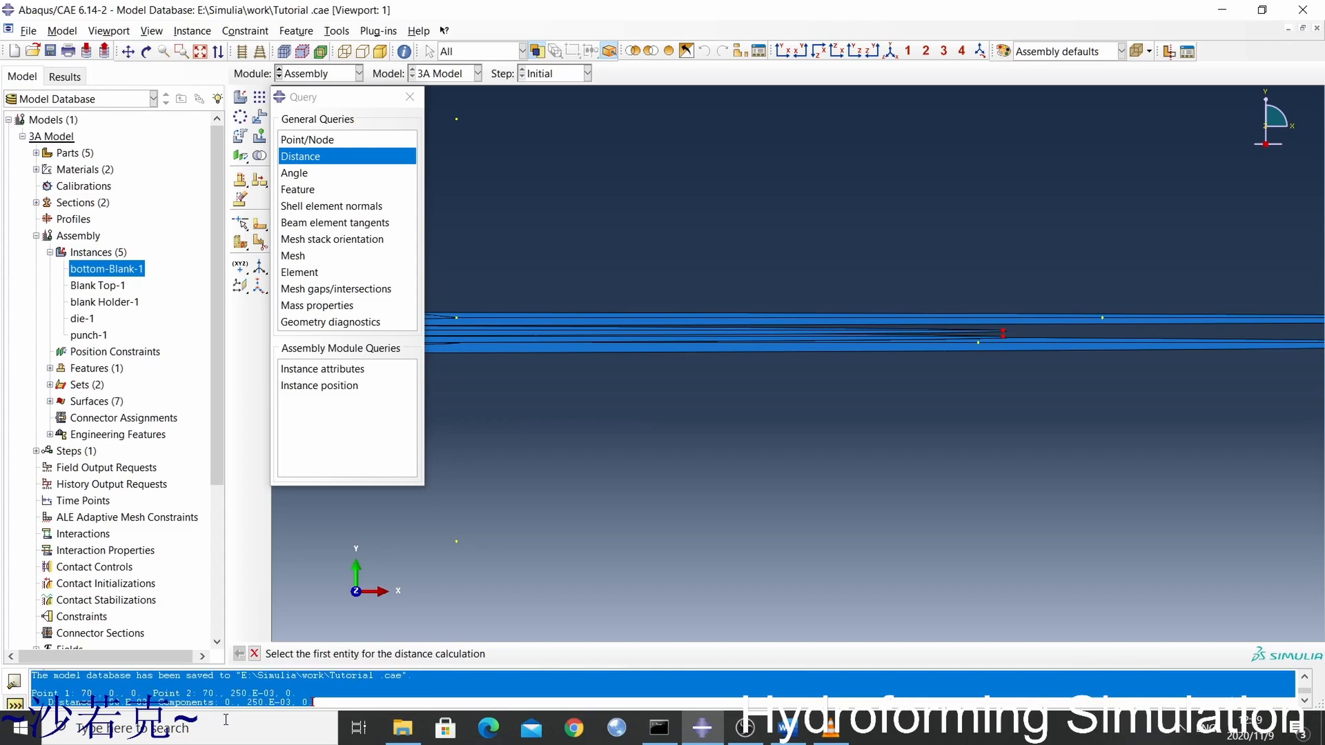
click(318, 701)
drag(316, 702, 31, 692)
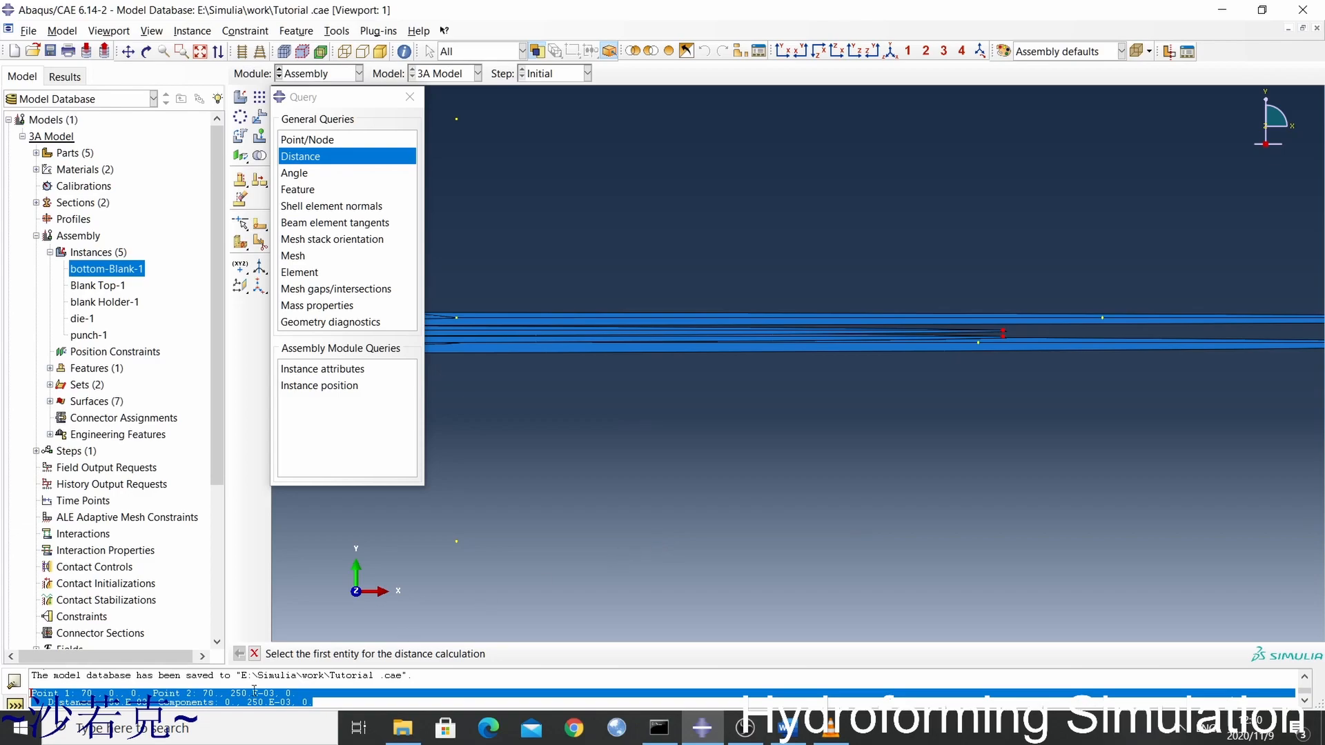
click(154, 700)
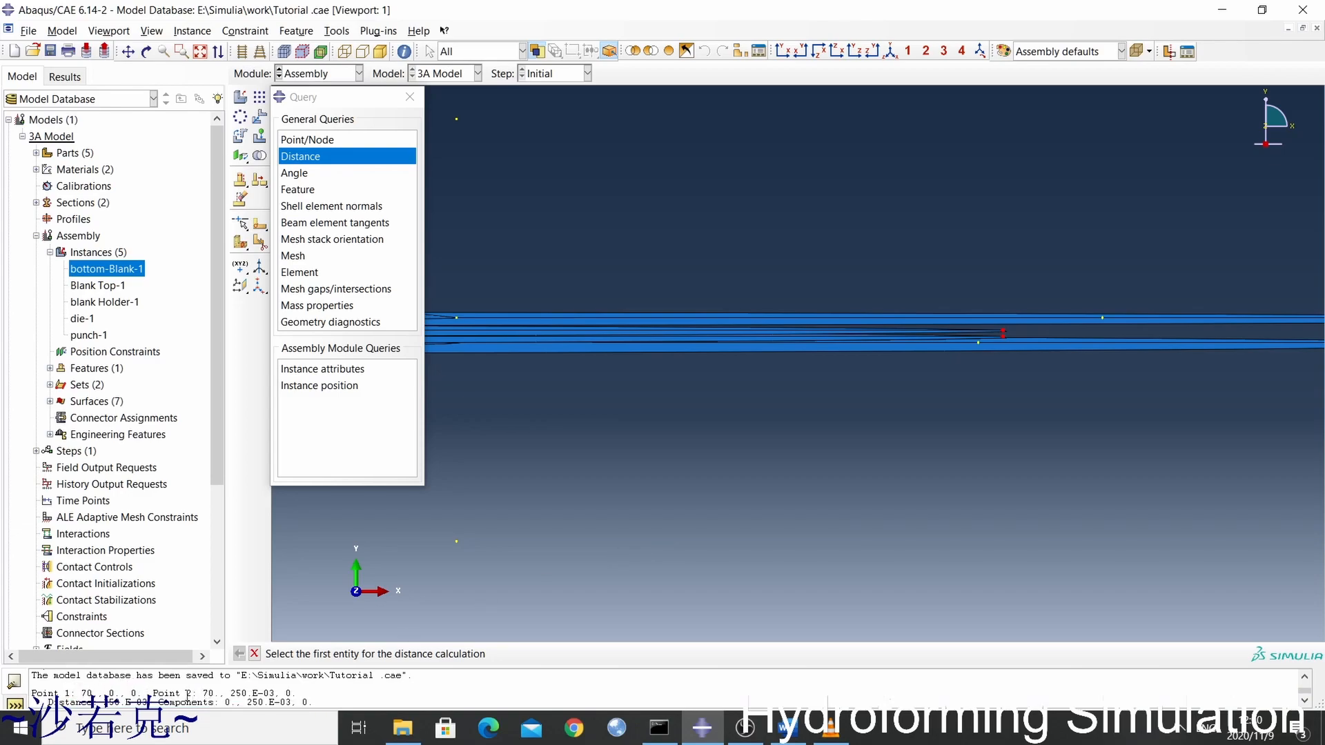
double_click(85, 693)
click(79, 689)
double_click(131, 693)
click(198, 692)
triple_click(280, 692)
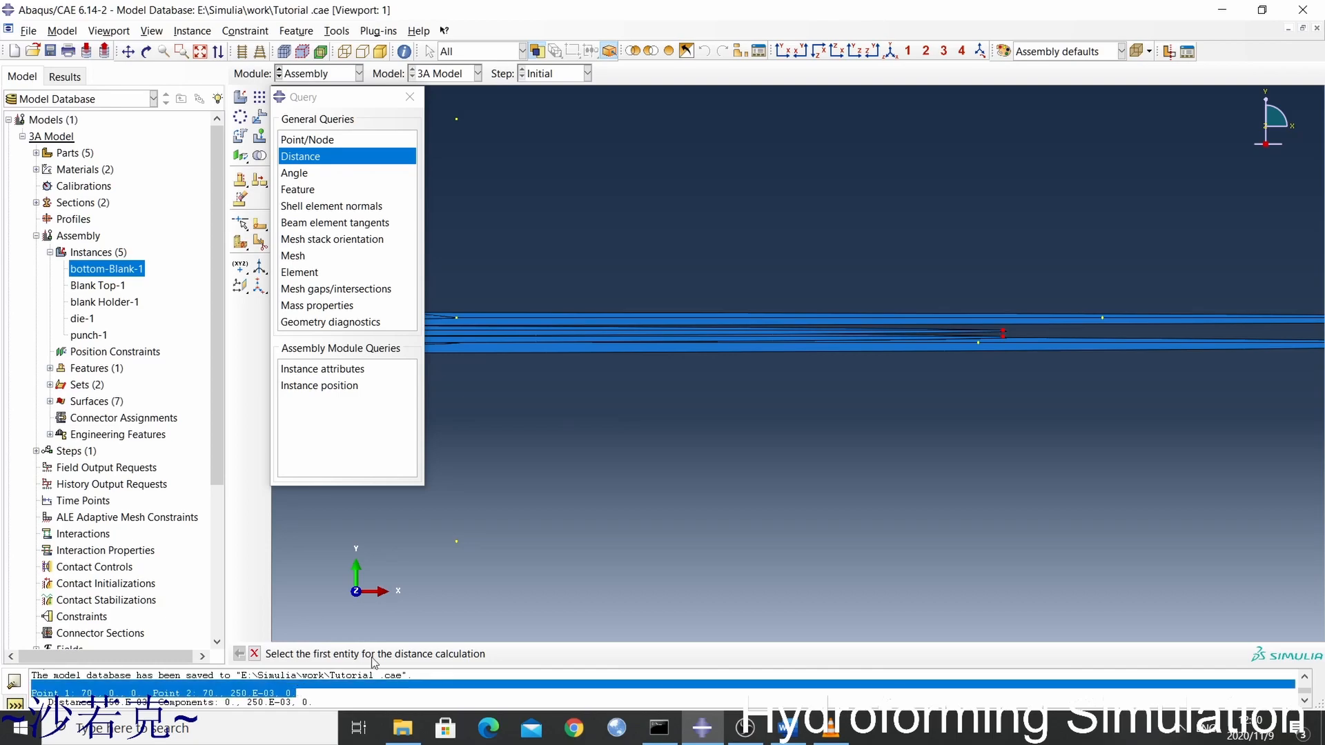
Pick the upper blank's edge point again and check the reported blank-to-blank distance and its components.
click(1003, 332)
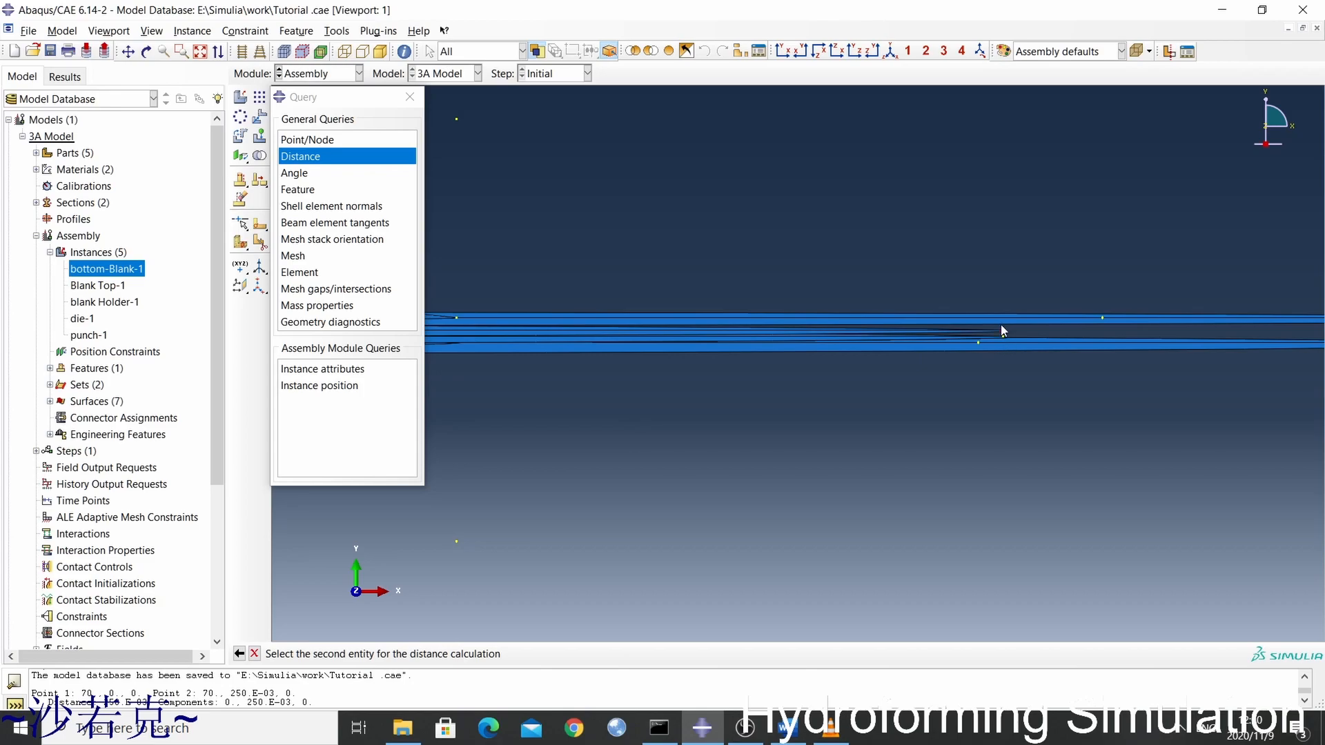
drag(46, 702, 311, 700)
click(66, 704)
drag(49, 702, 147, 701)
click(103, 702)
click(83, 703)
Measure the distance from the outer rim point of the lower tool flange to that of the upper tool flange.
scroll(876, 366, up, 5)
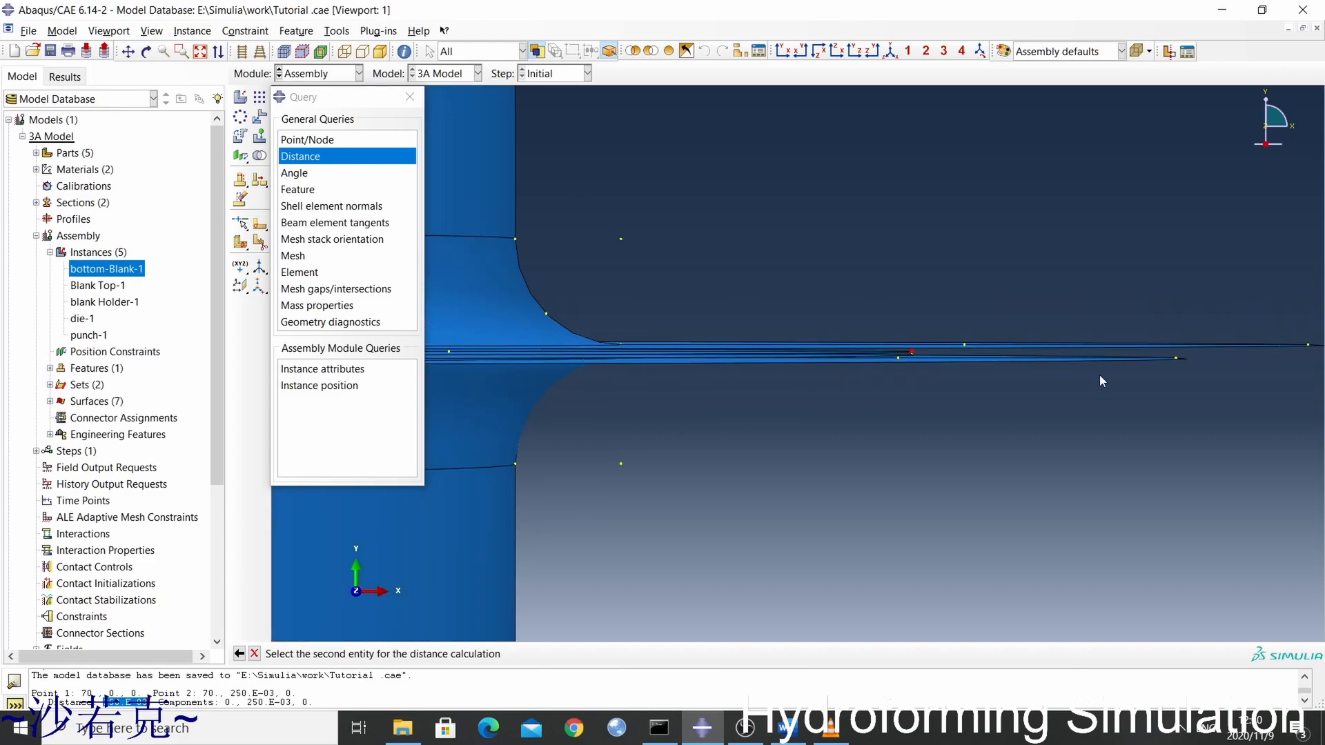
scroll(1099, 375, down, 1)
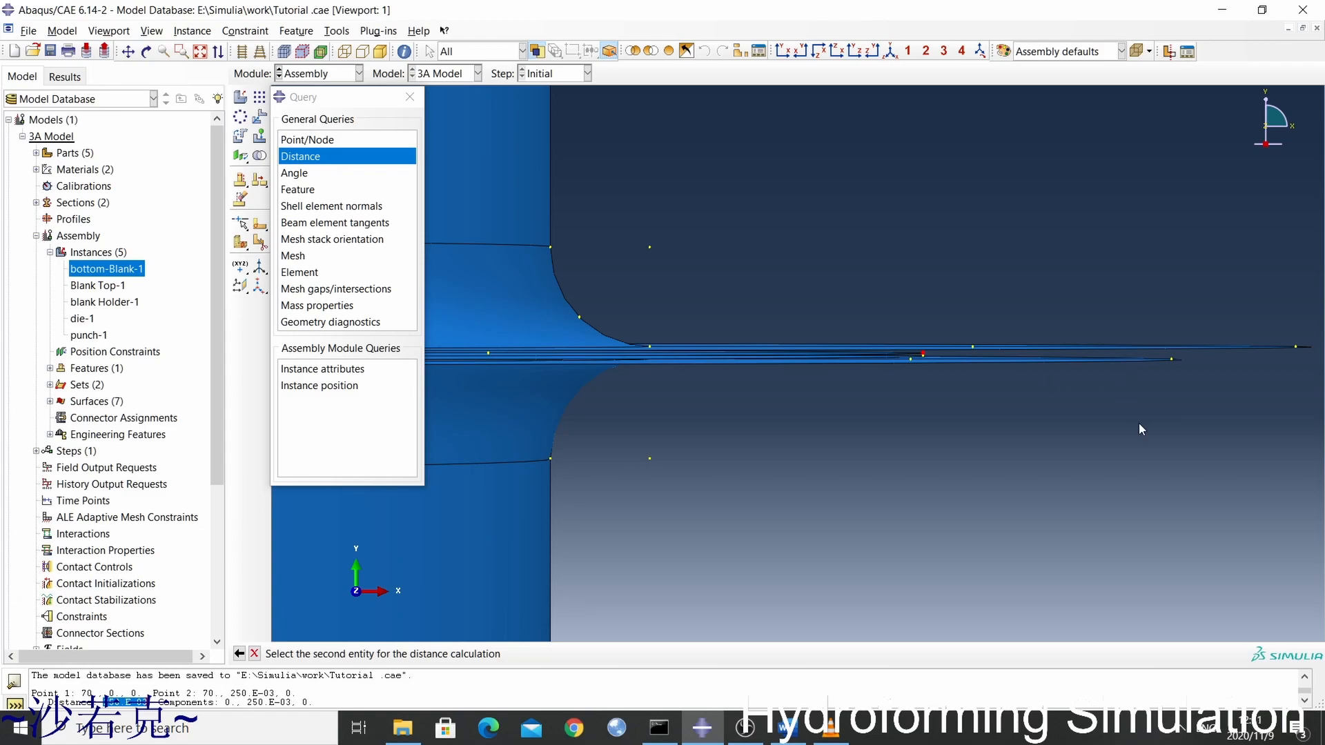
click(1296, 347)
click(1171, 359)
click(1296, 347)
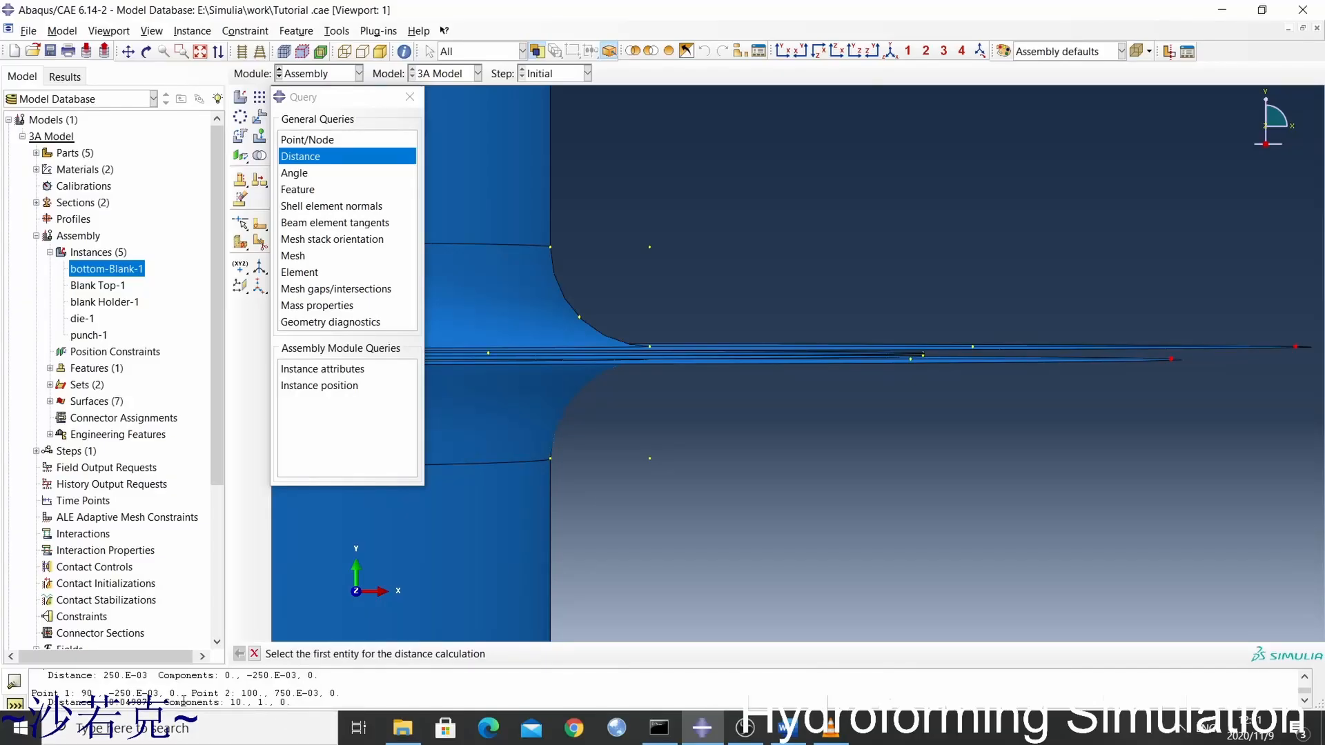
Check the components of the flange rim distance in the message output and close the query dialog.
drag(164, 702, 220, 702)
double_click(233, 702)
click(245, 702)
double_click(262, 702)
click(409, 97)
scroll(952, 370, down, 1)
scroll(1162, 368, down, 1)
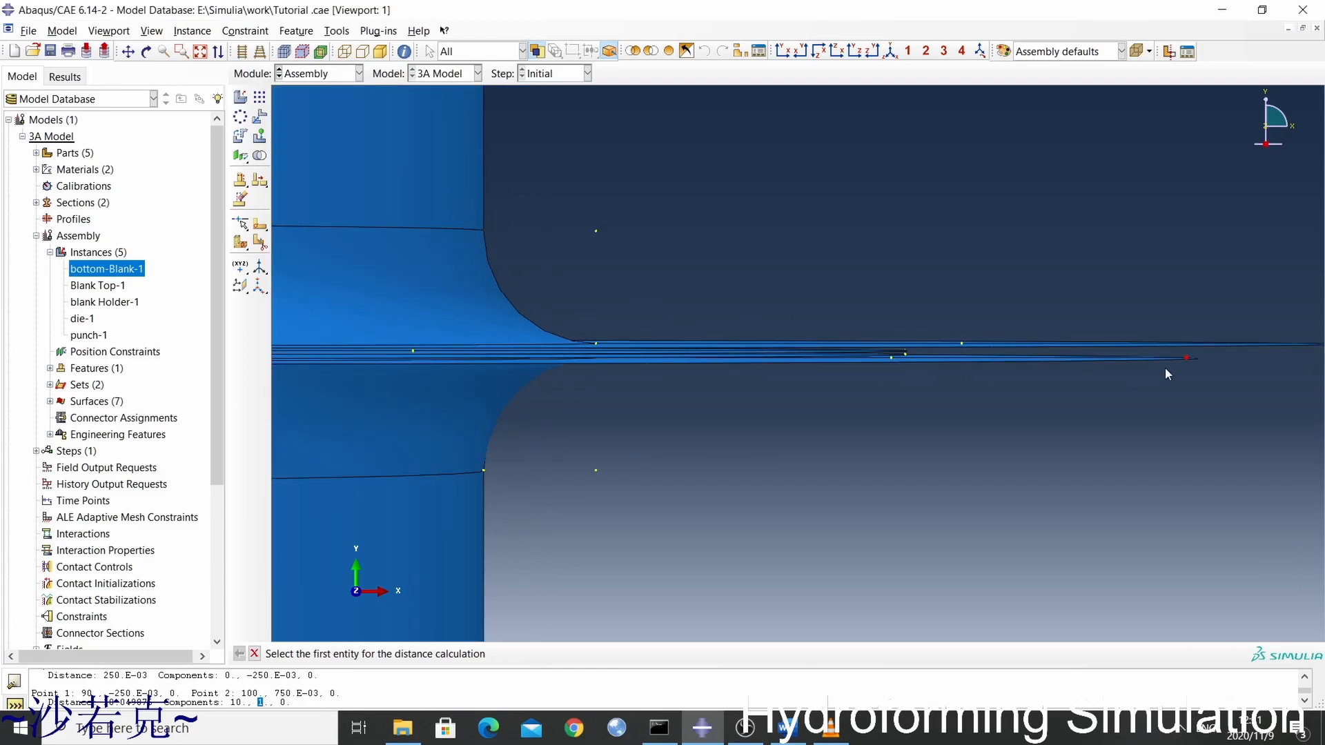
scroll(1166, 367, up, 3)
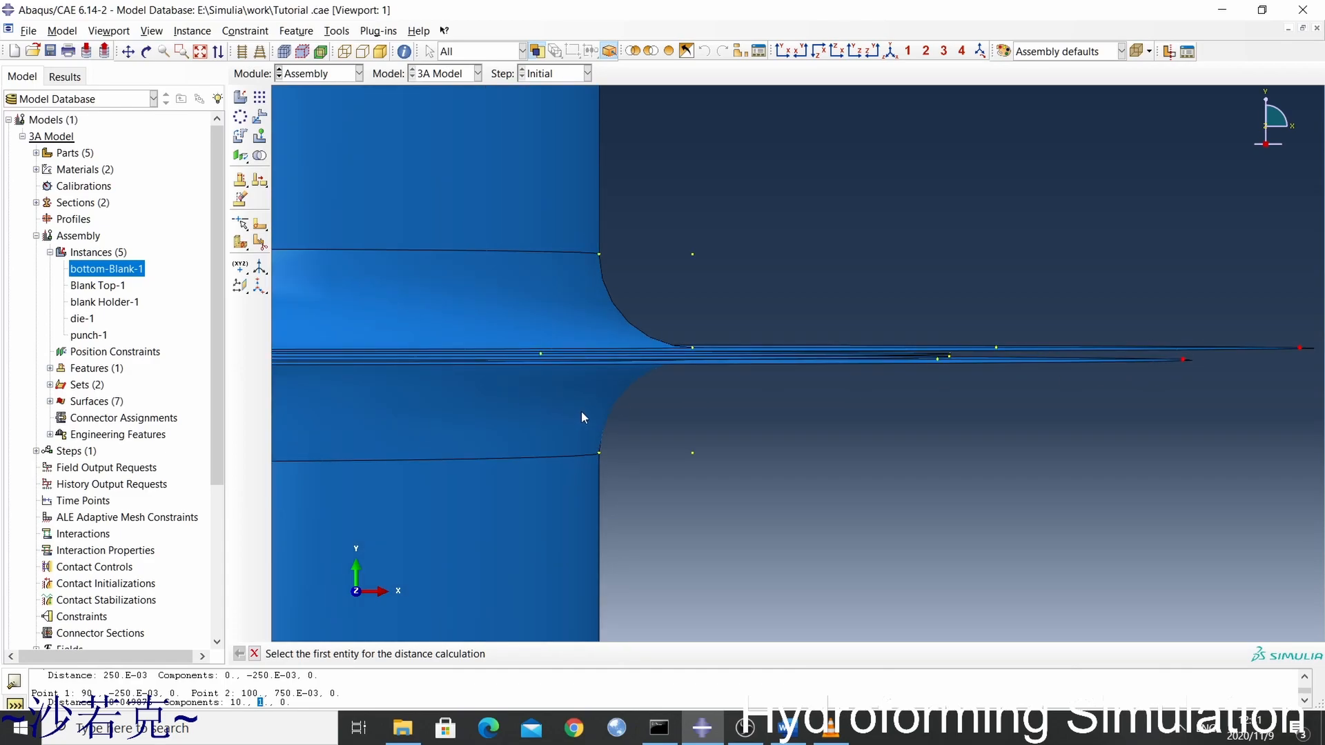